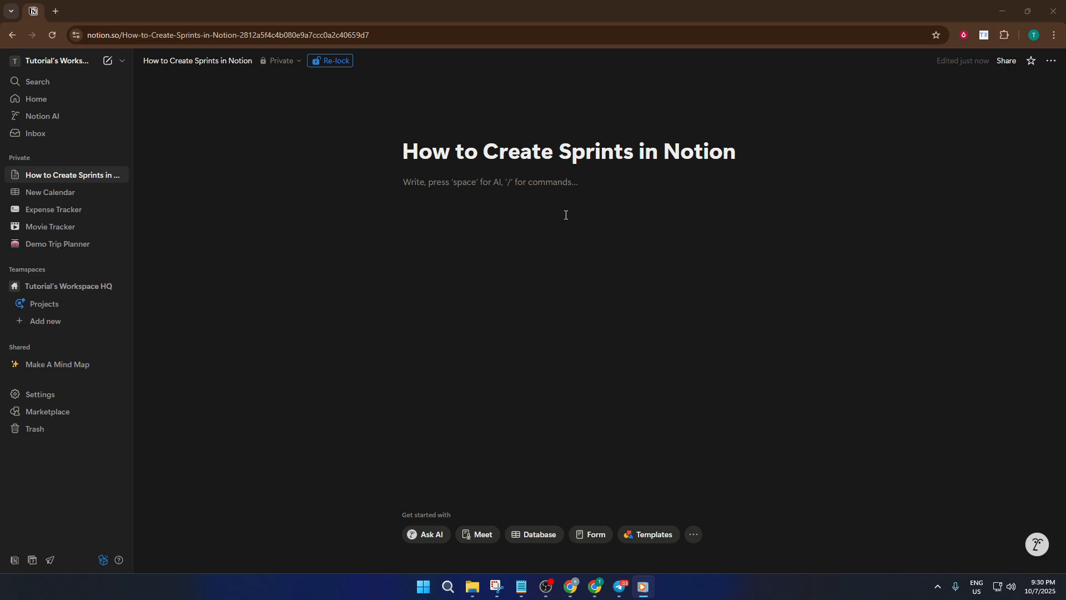
Insert an inline database in the body of the "How to Create Sprints in Notion" page
click(443, 218)
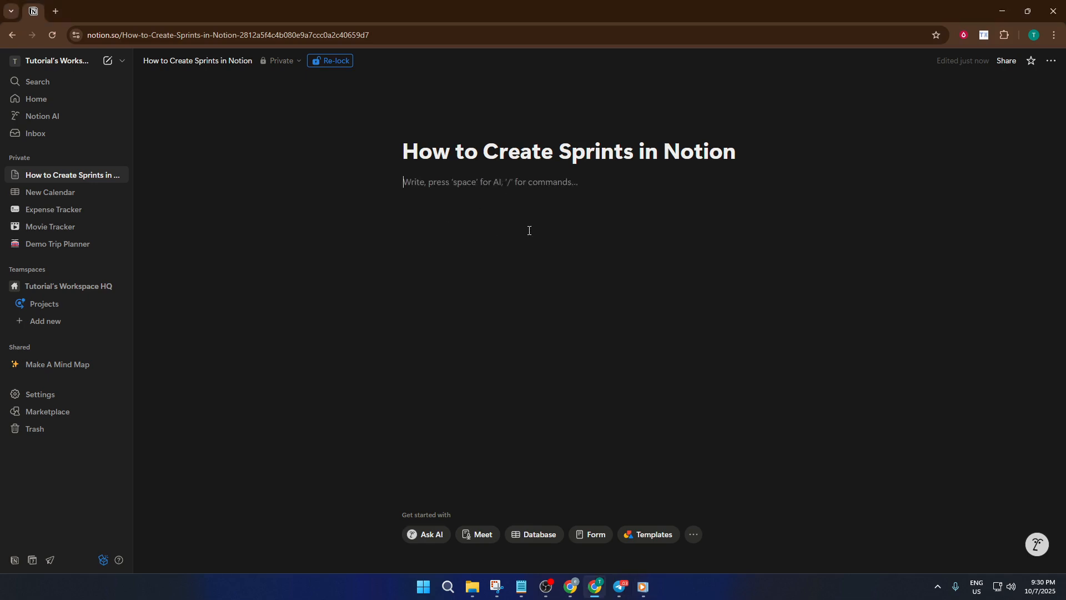
text(/data)
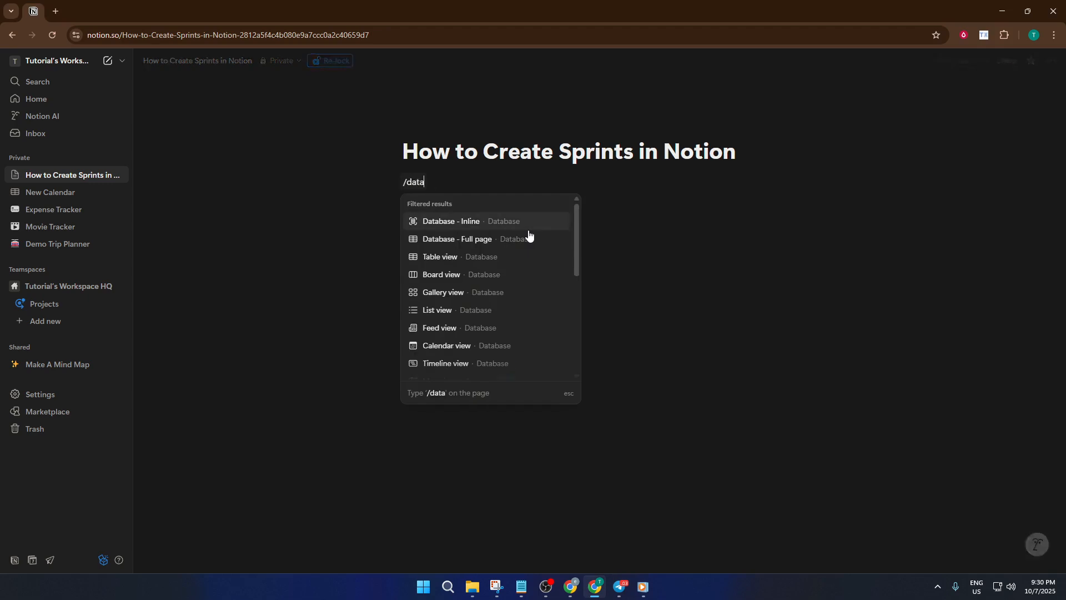
click(499, 227)
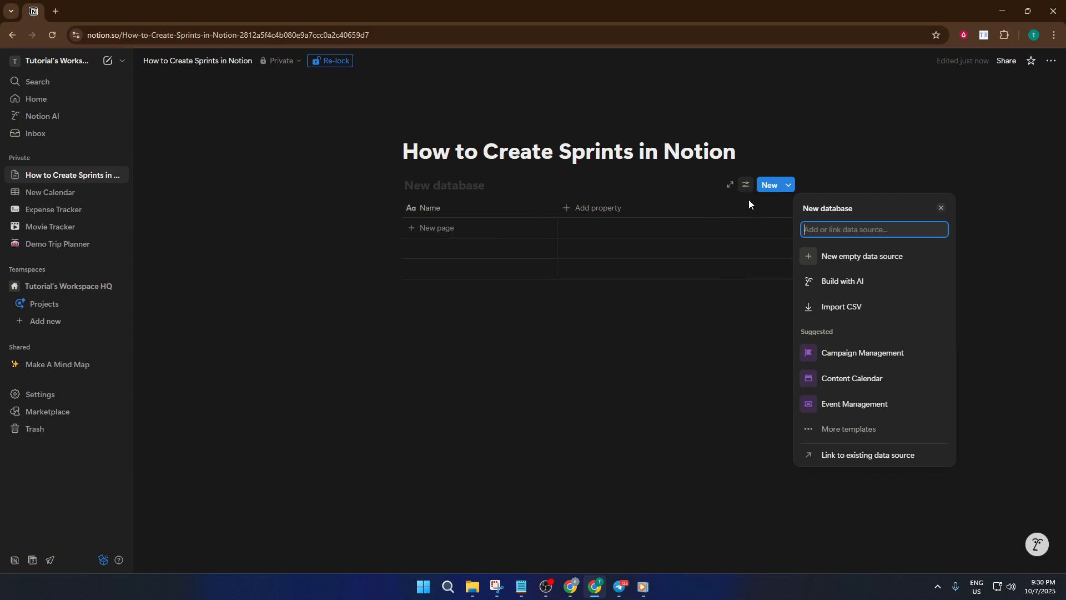
Turn the new database into a task database, creating new assignee, status and due date properties
click(751, 183)
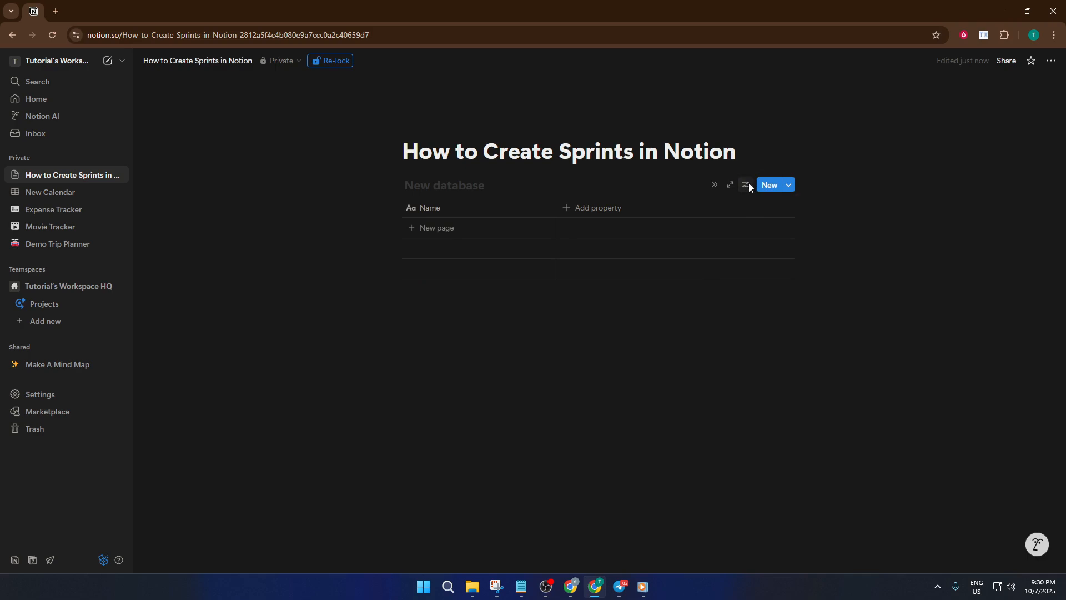
click(747, 185)
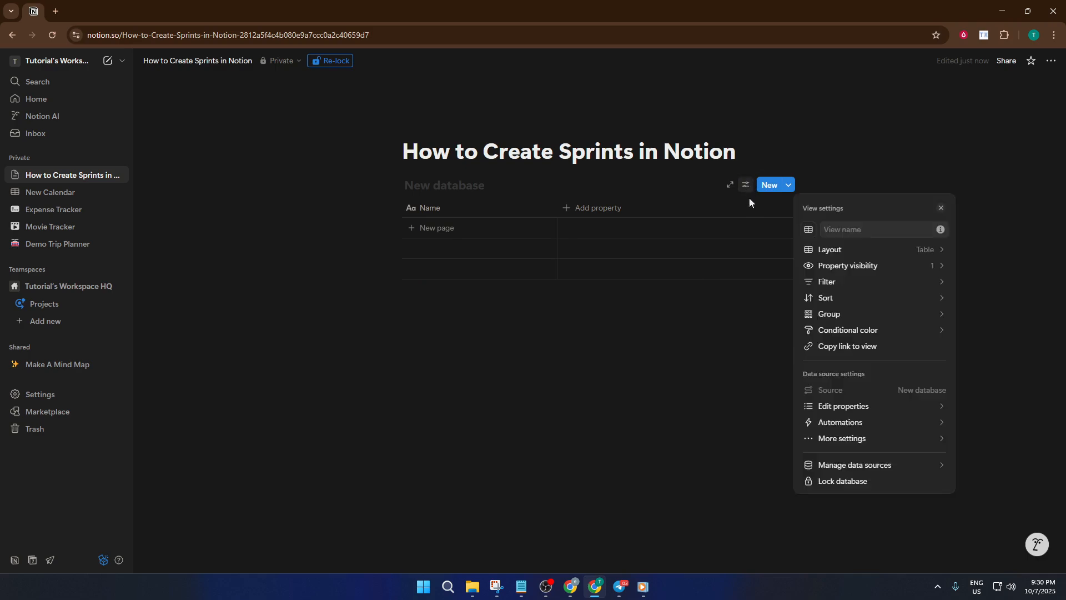
click(854, 443)
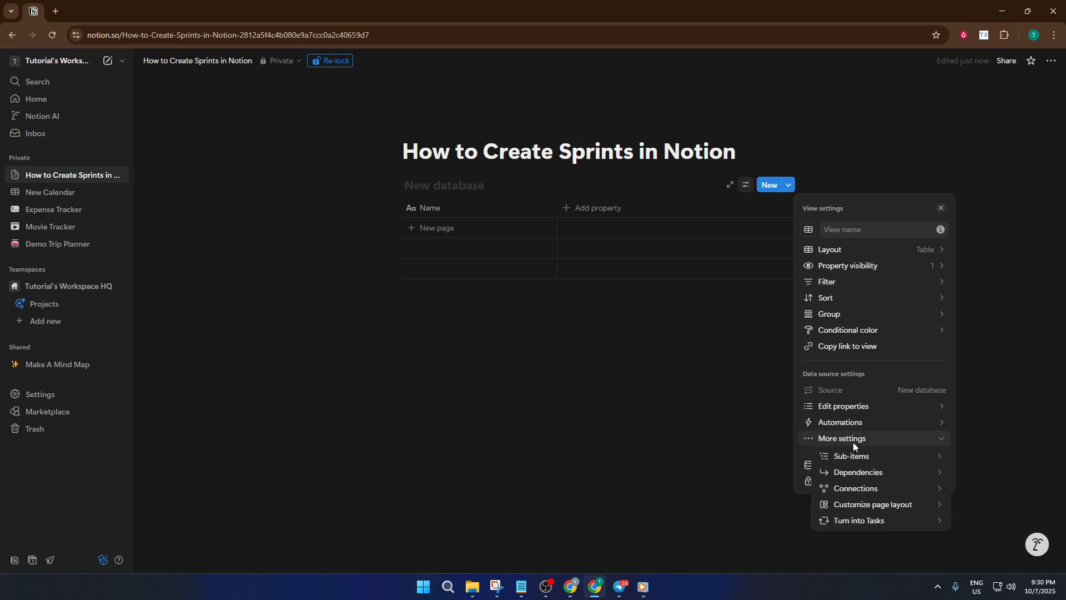
click(869, 524)
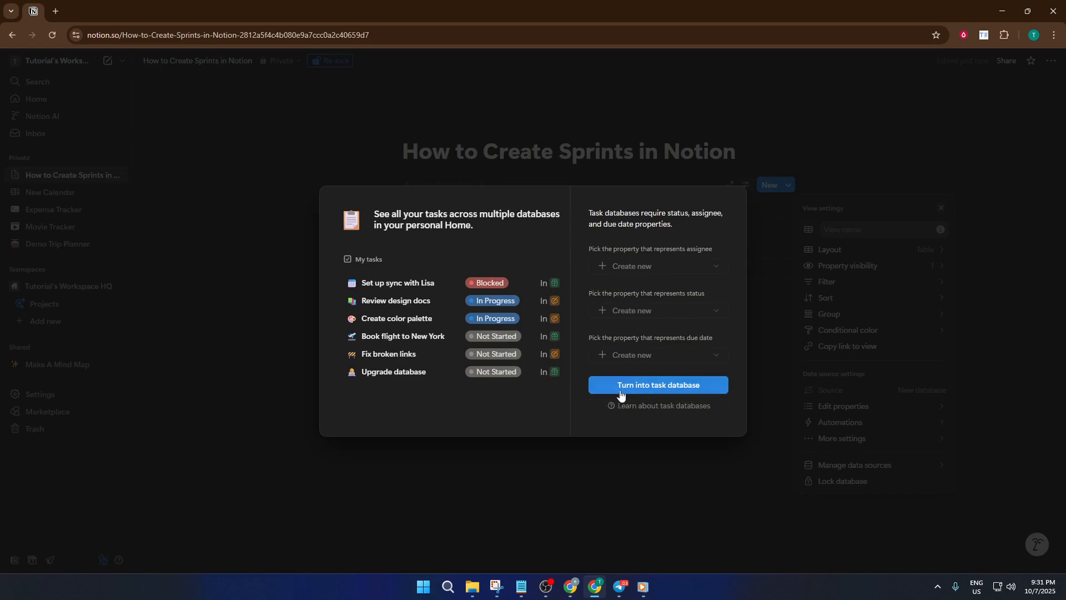
click(647, 389)
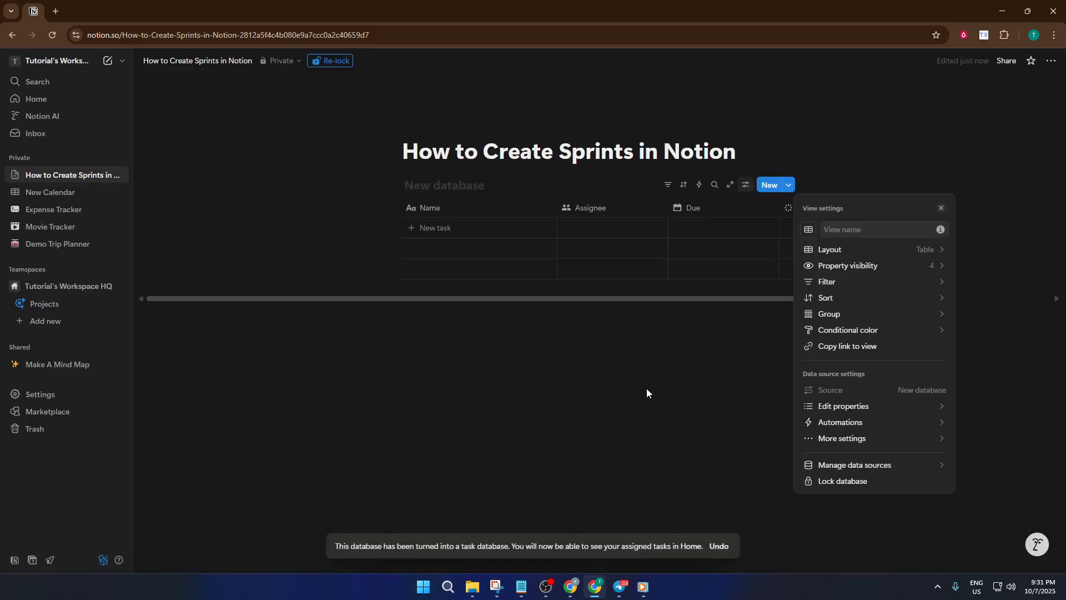
click(682, 337)
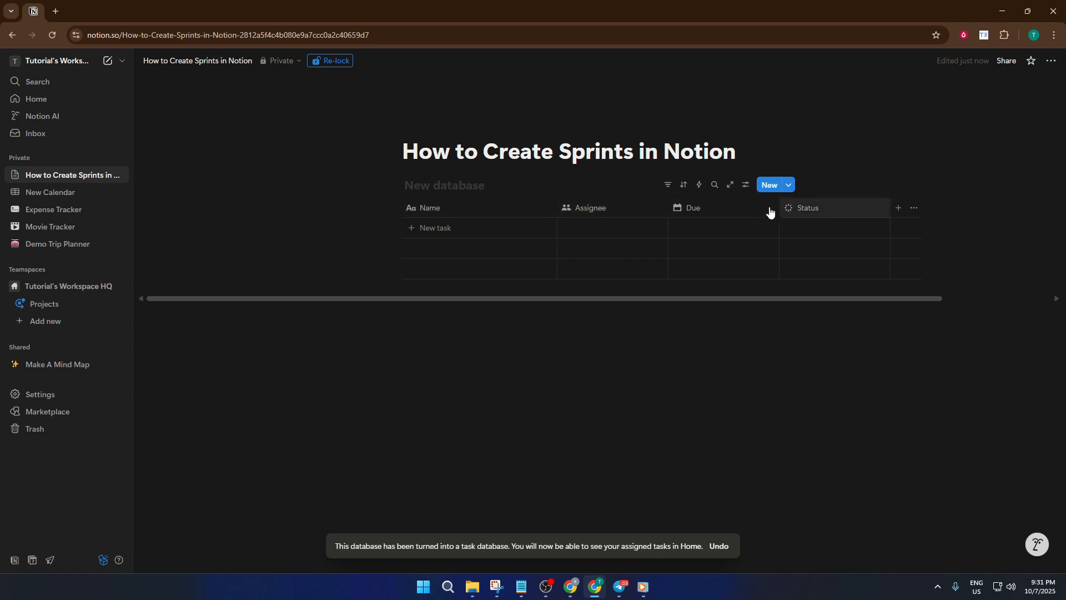
Name the inline database "Tasks"
click(470, 186)
text(Tas)
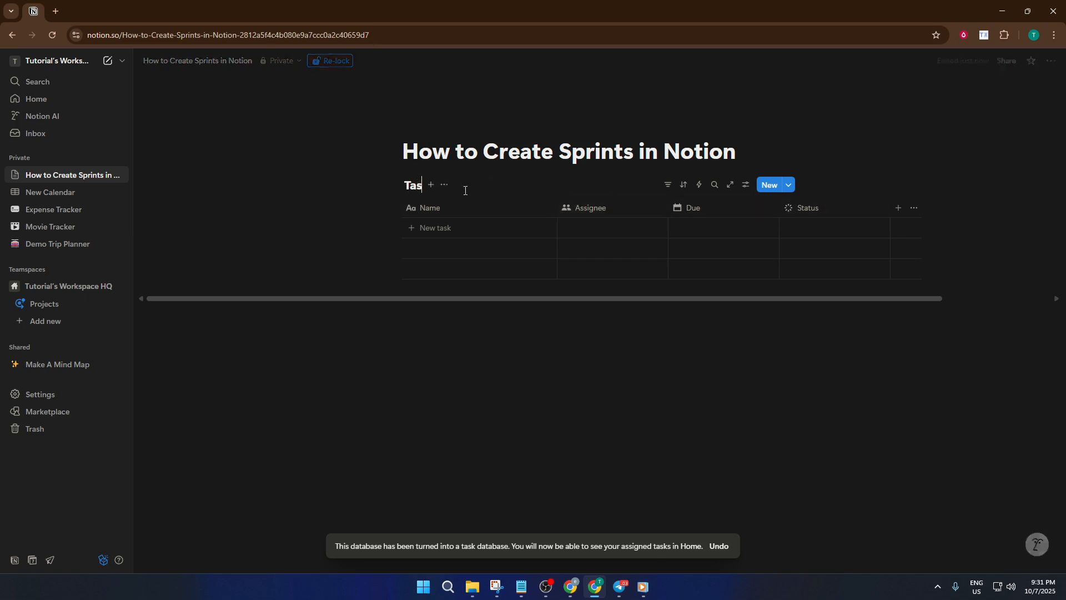
text(ks)
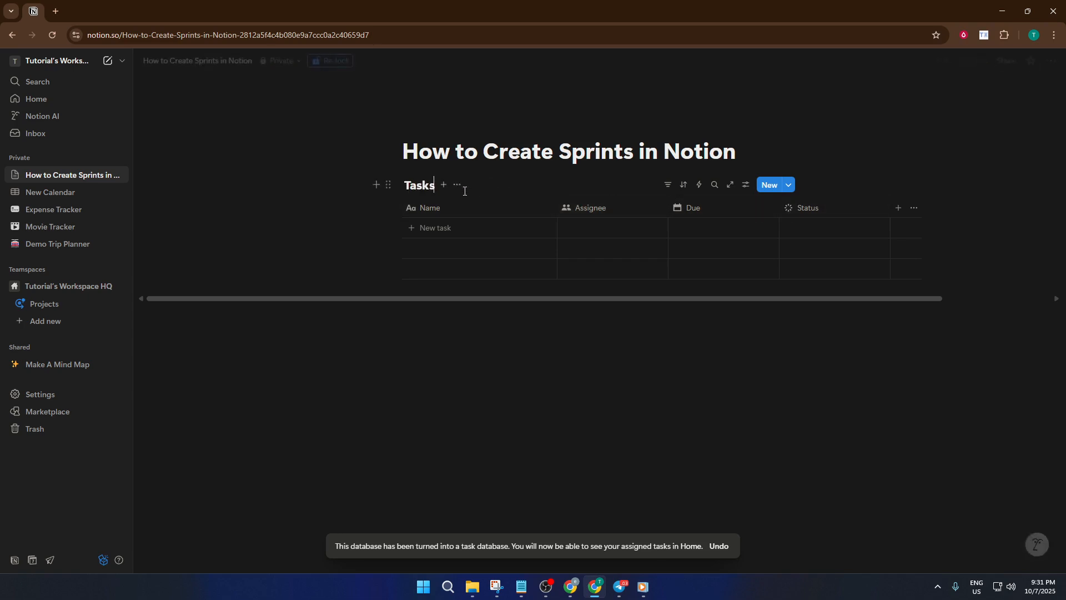
Turn on sprints for the Tasks database
click(747, 186)
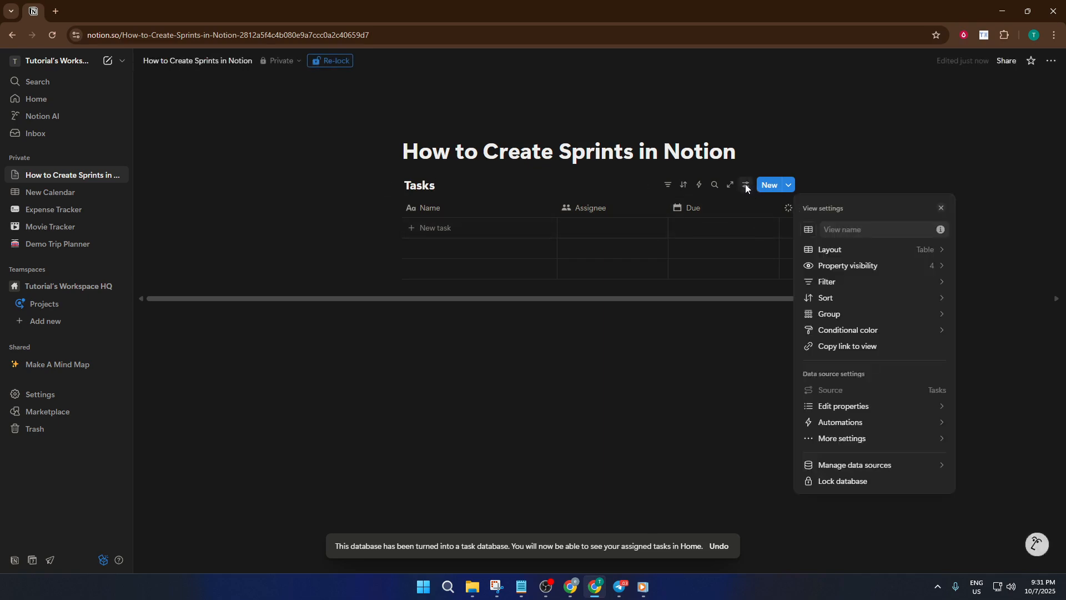
click(864, 446)
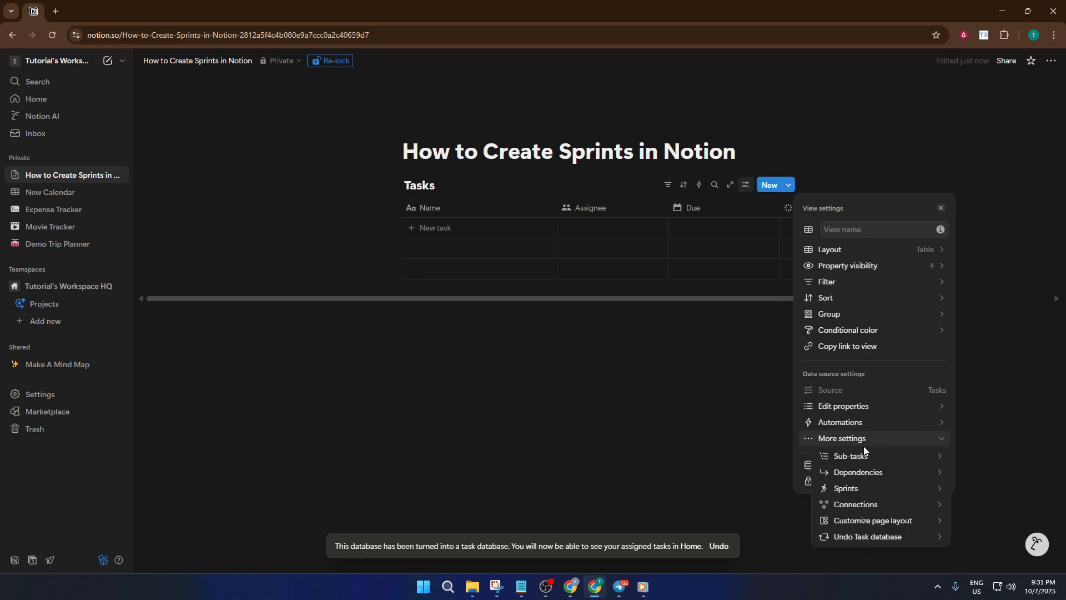
click(847, 490)
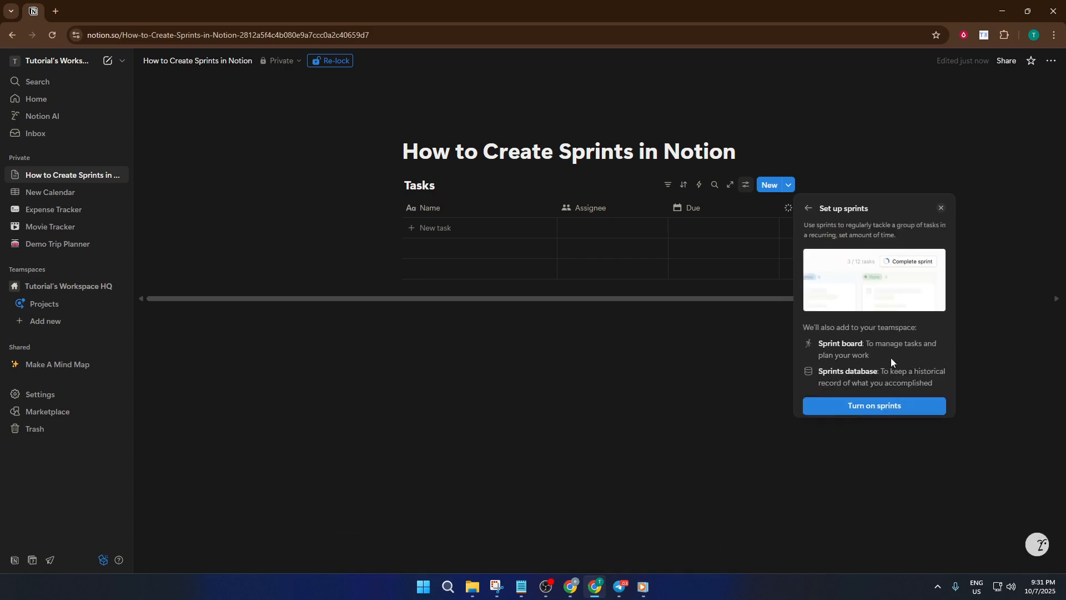
click(885, 407)
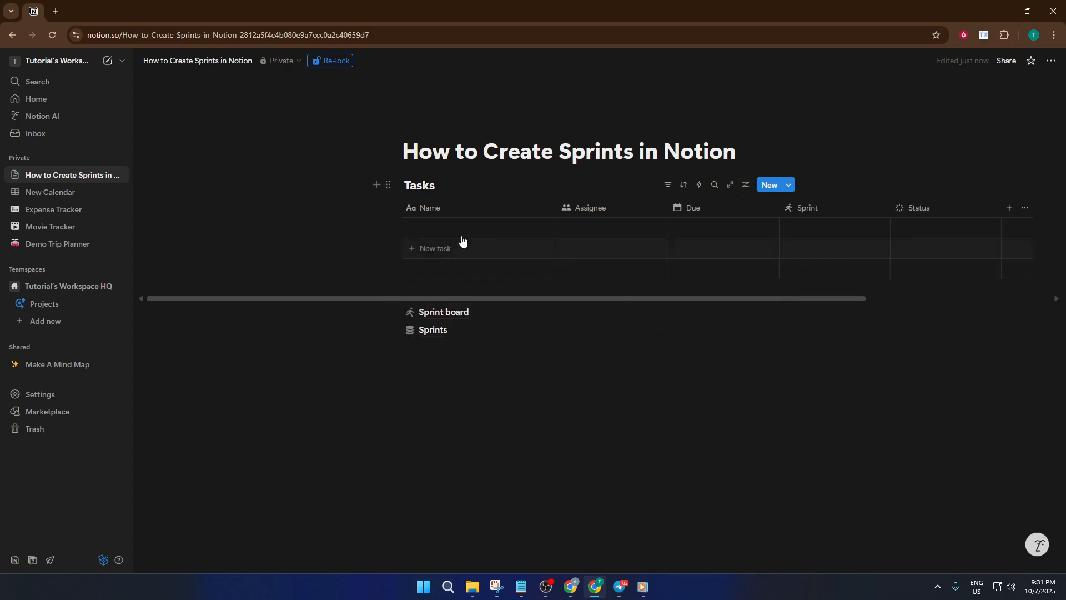
Look through the Sprint board's current sprint, planning and backlog views and the Sprints database, returning to the main page
click(449, 316)
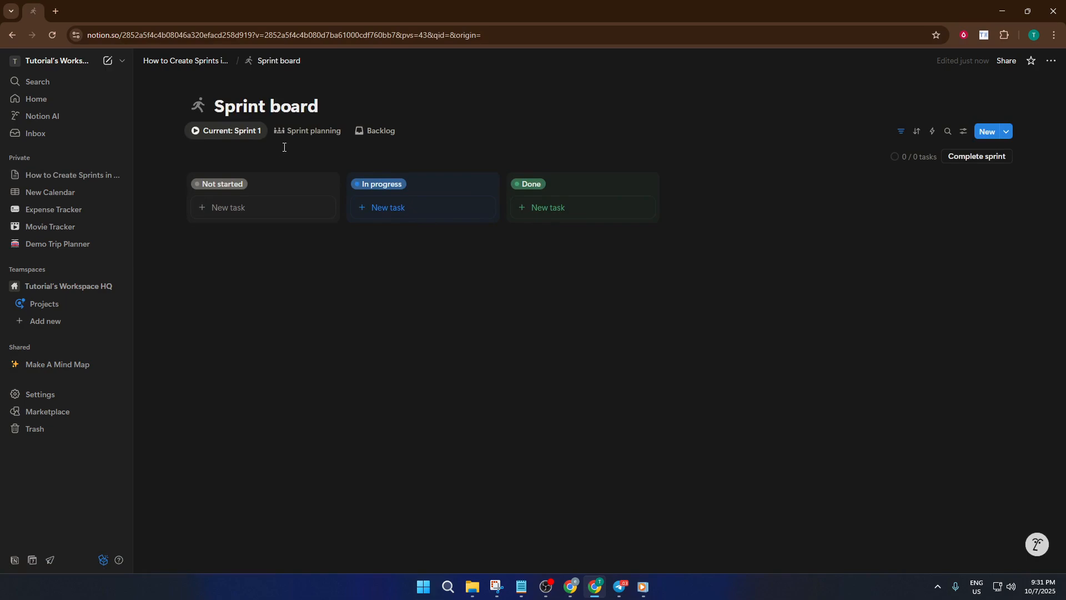
click(302, 132)
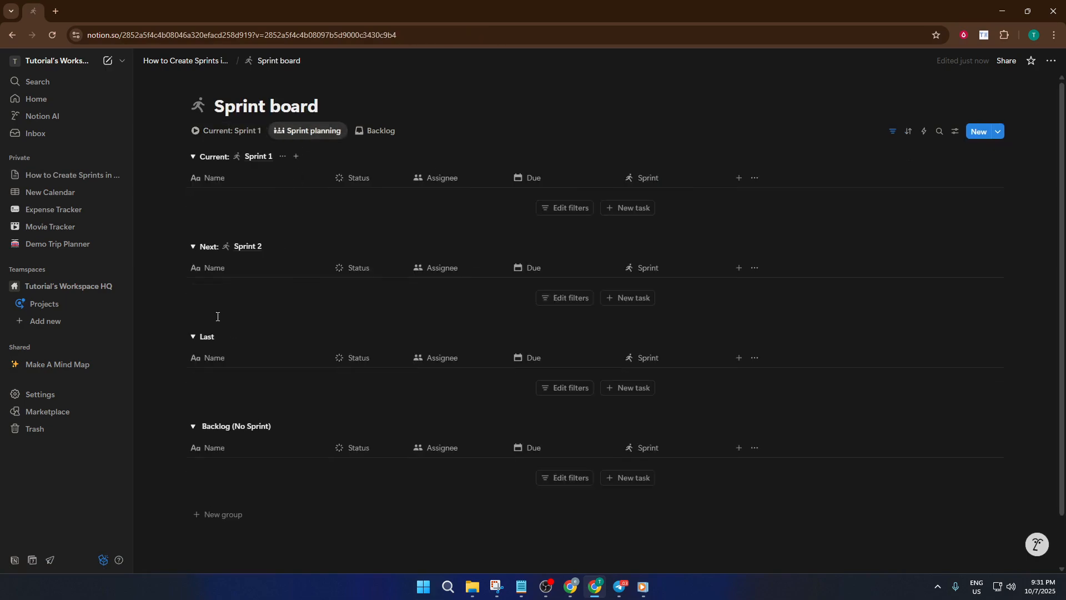
click(380, 132)
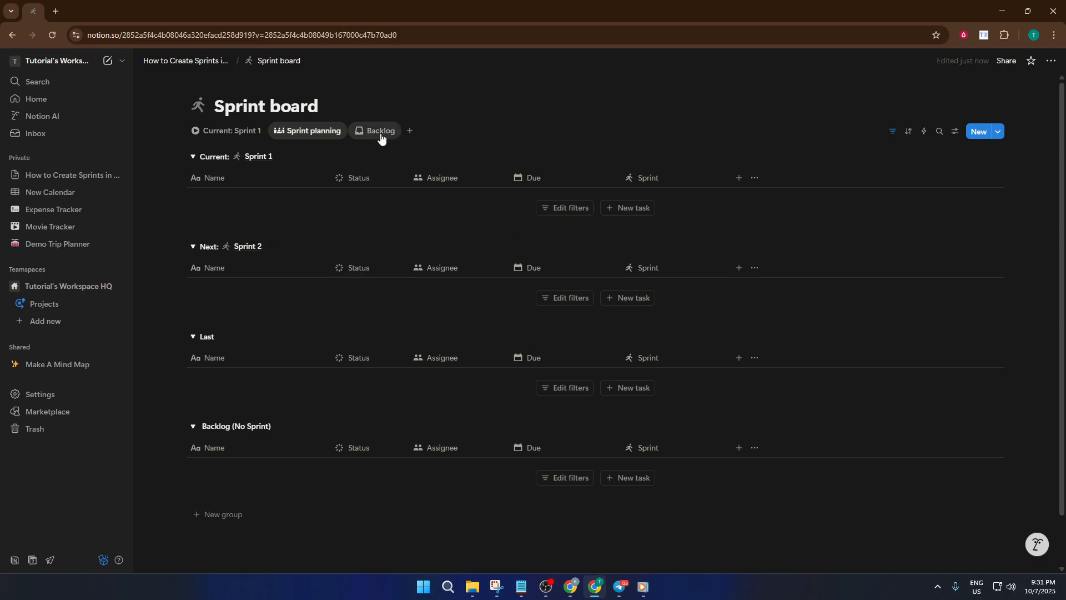
click(199, 65)
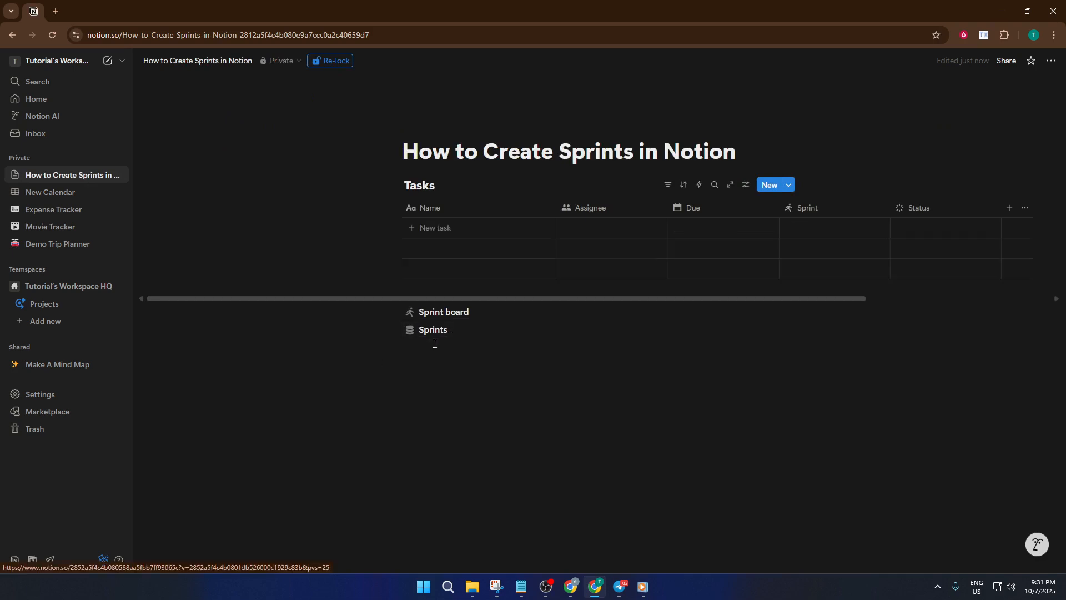
click(439, 337)
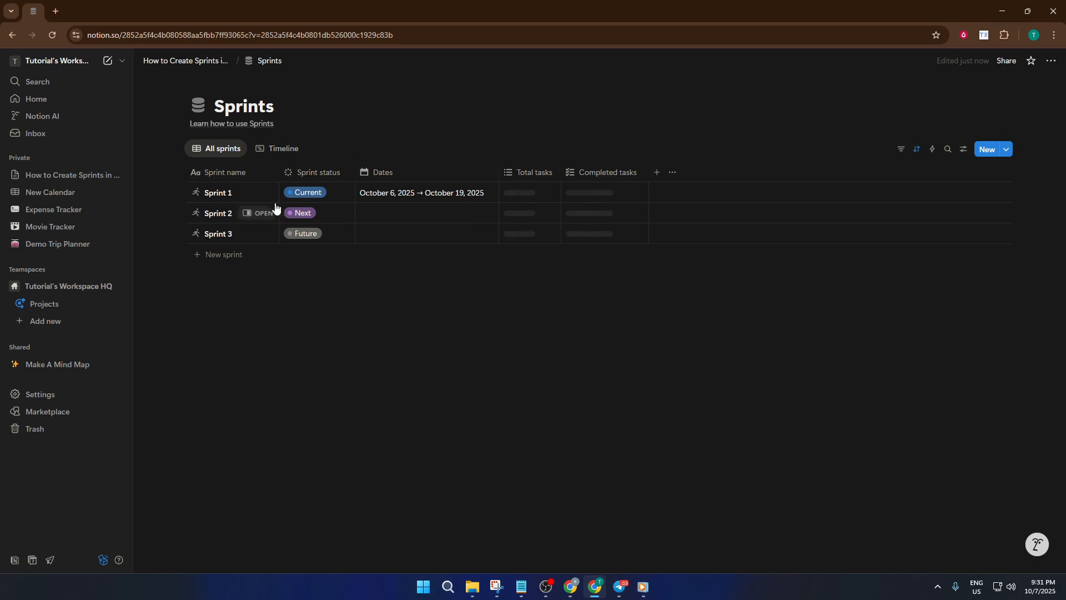
click(183, 62)
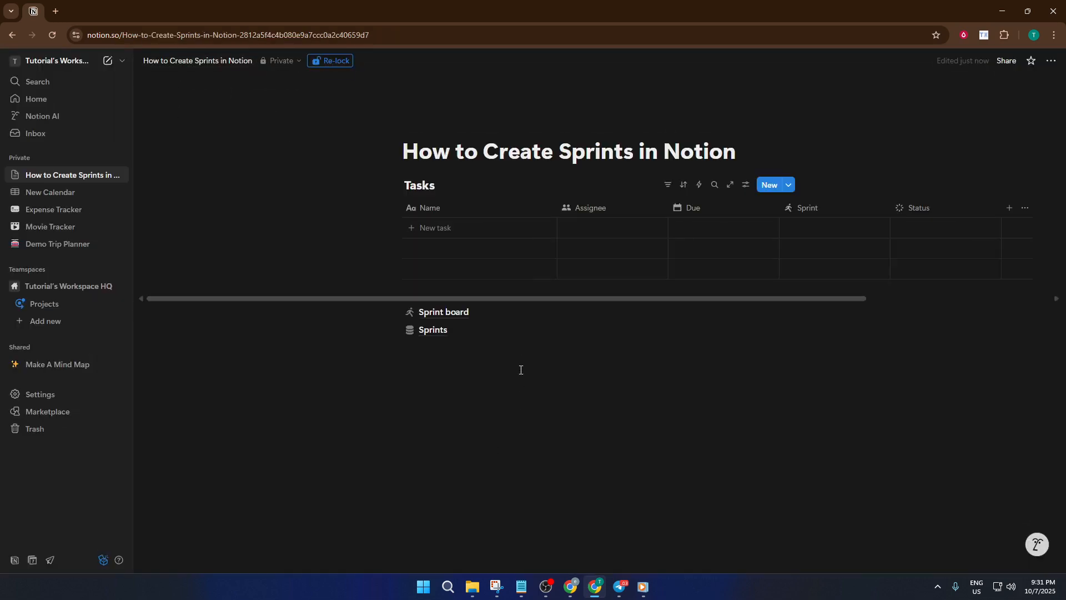
Revisit the Sprint board to compare its three views, and return to the main page
click(447, 314)
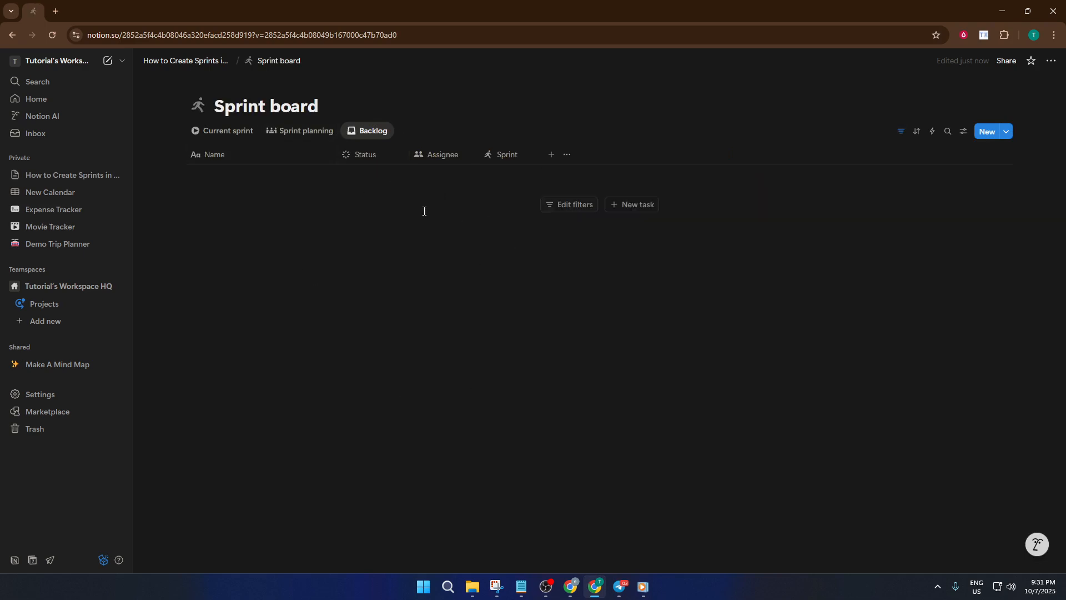
click(251, 134)
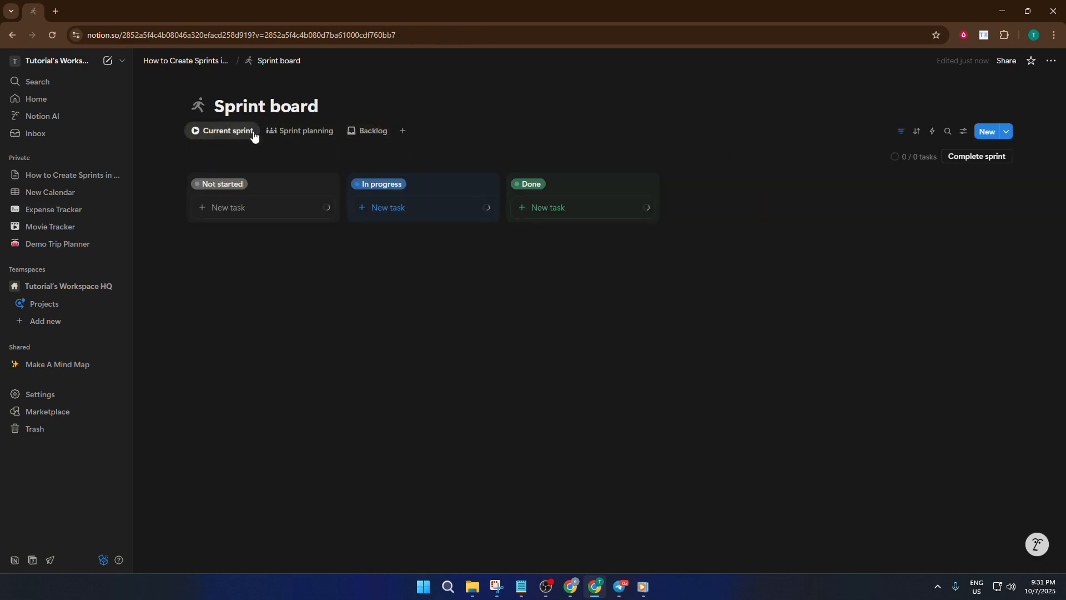
click(285, 135)
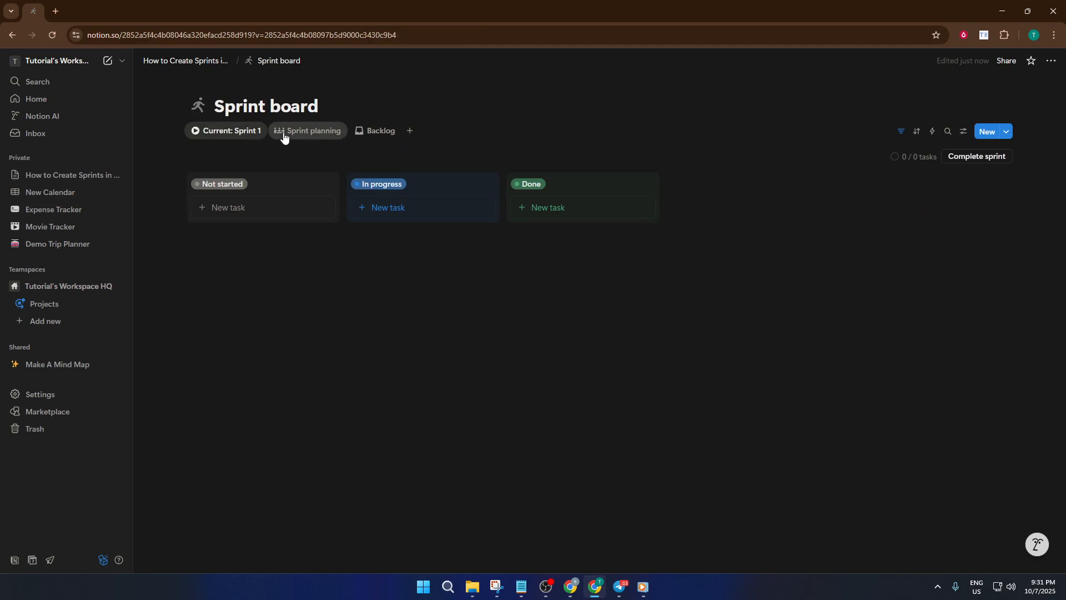
click(226, 137)
click(360, 139)
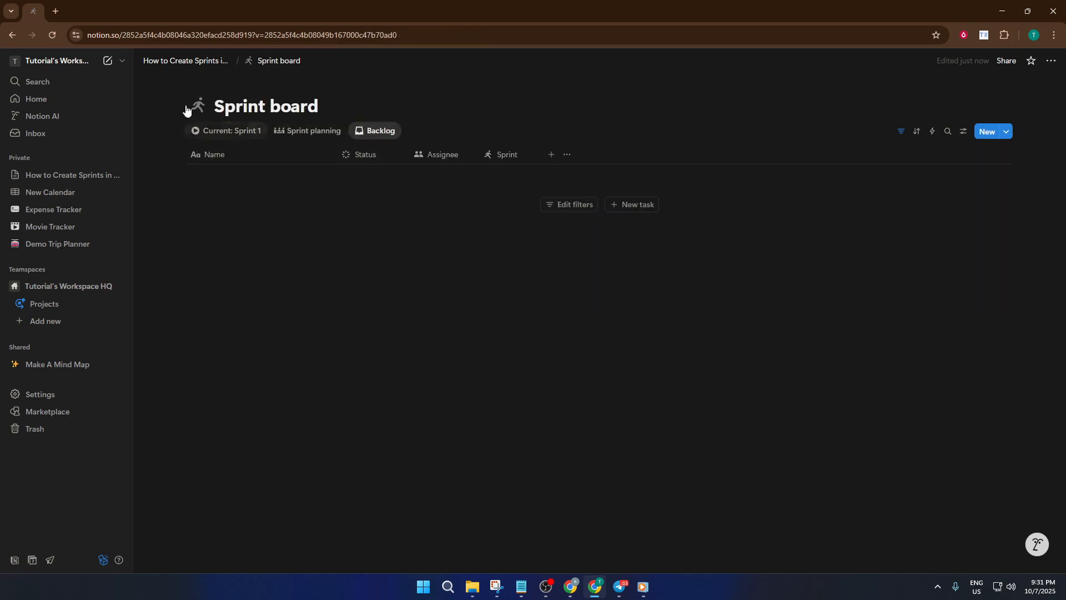
click(183, 62)
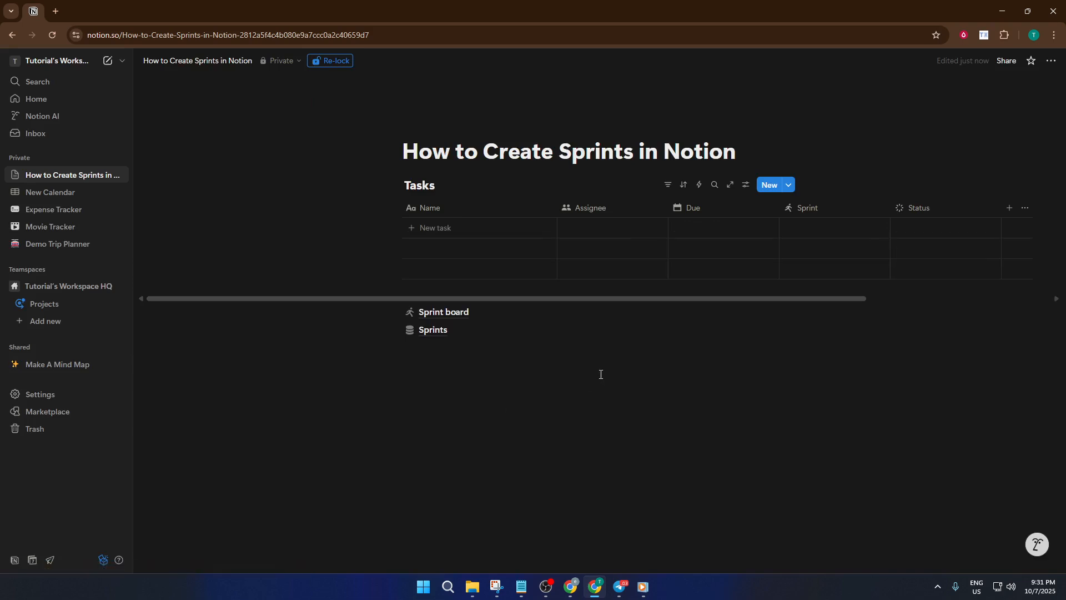
Add three tasks named "task 1", "task 2" and "task 3" to the Tasks database
click(471, 229)
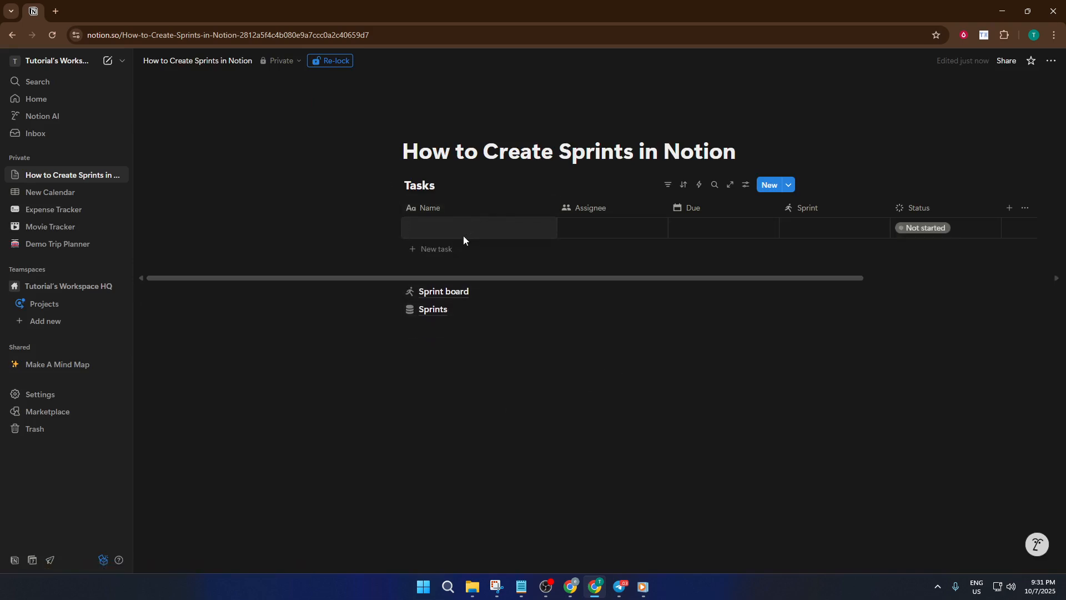
text(task 1)
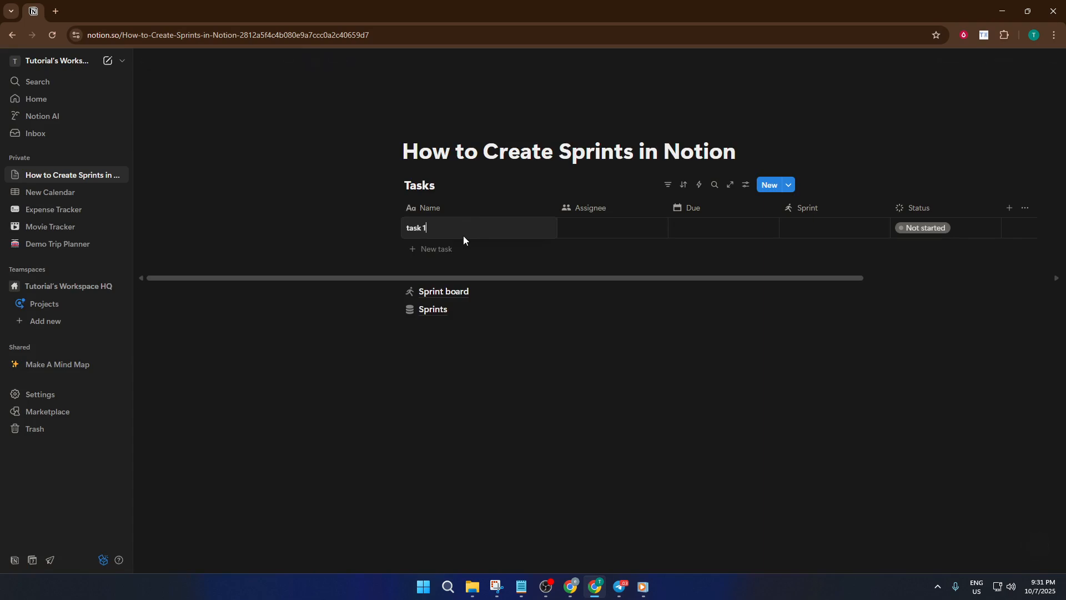
key(Escape)
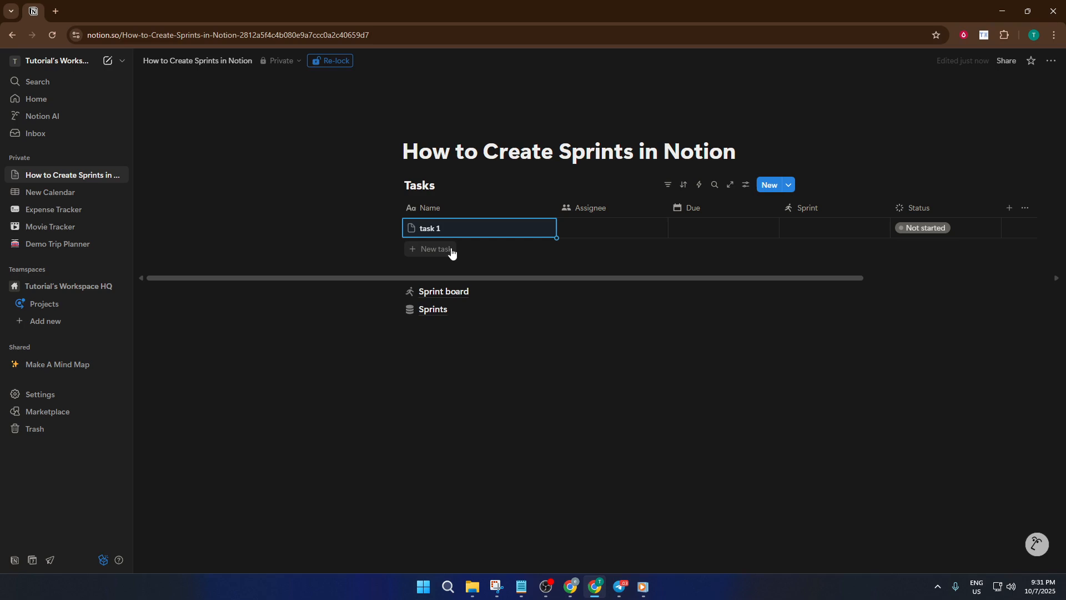
click(451, 249)
text(rask 2)
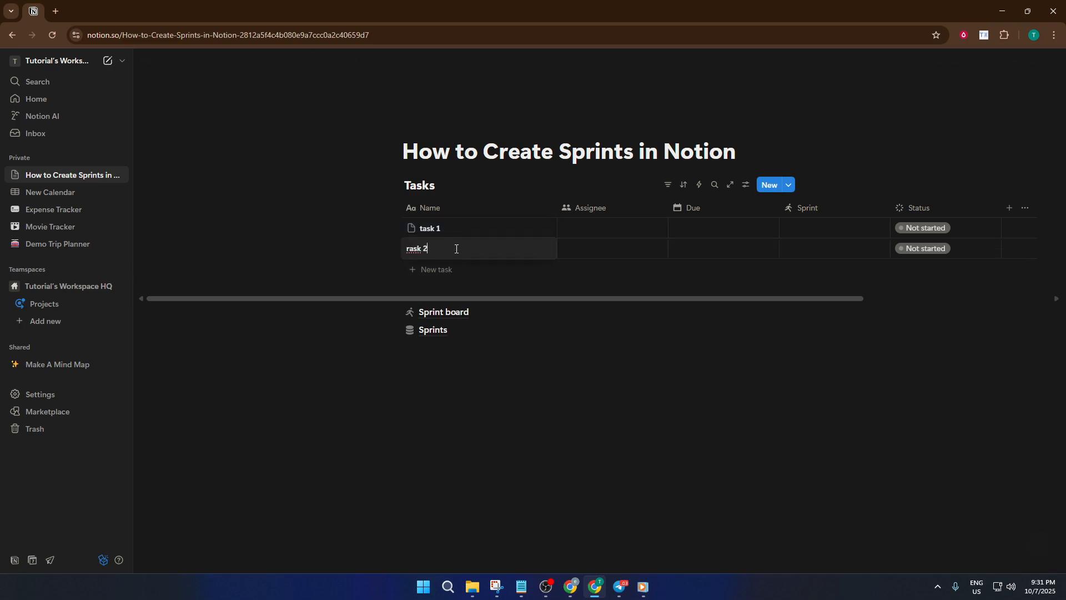
click(412, 251)
key(BackSpace)
text(t)
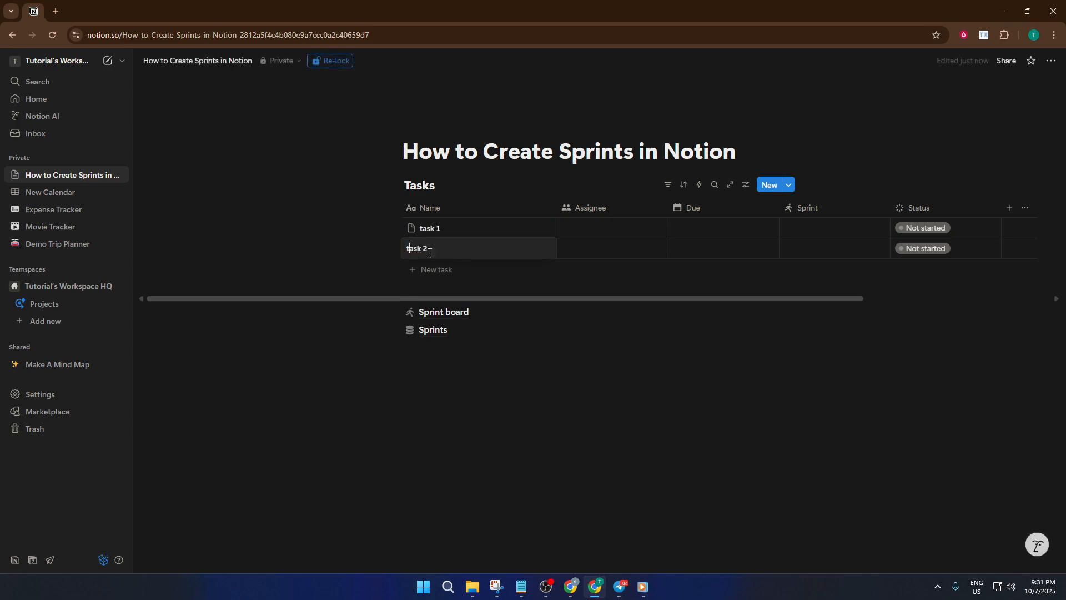
key(Escape)
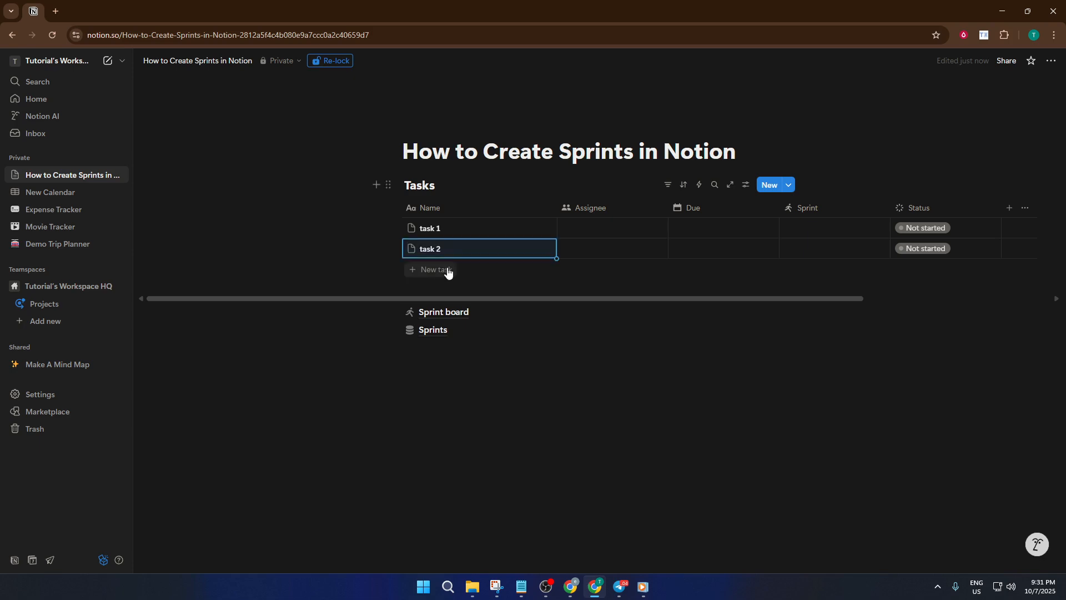
click(444, 270)
text(task 3)
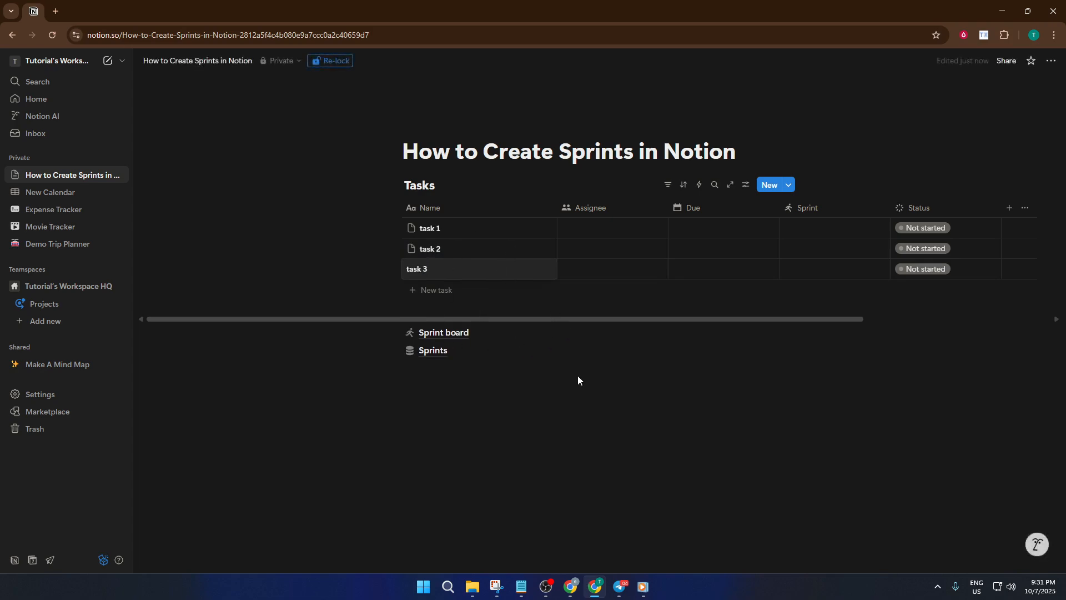
Add an unnamed task to the Not started column of the Sprint board's current sprint, and check it in the Sprint planning view
click(464, 334)
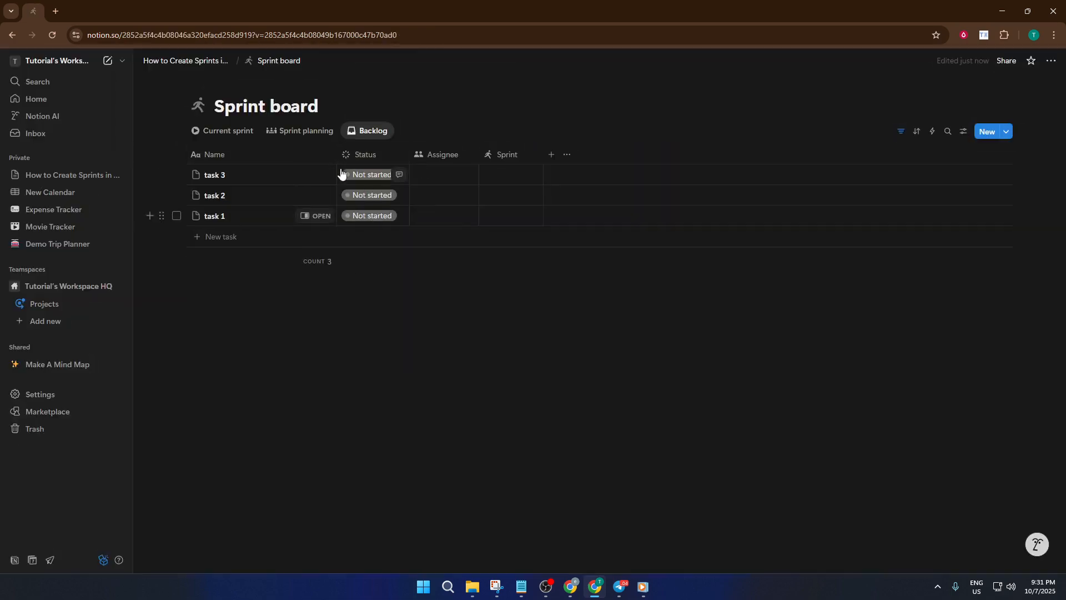
click(293, 133)
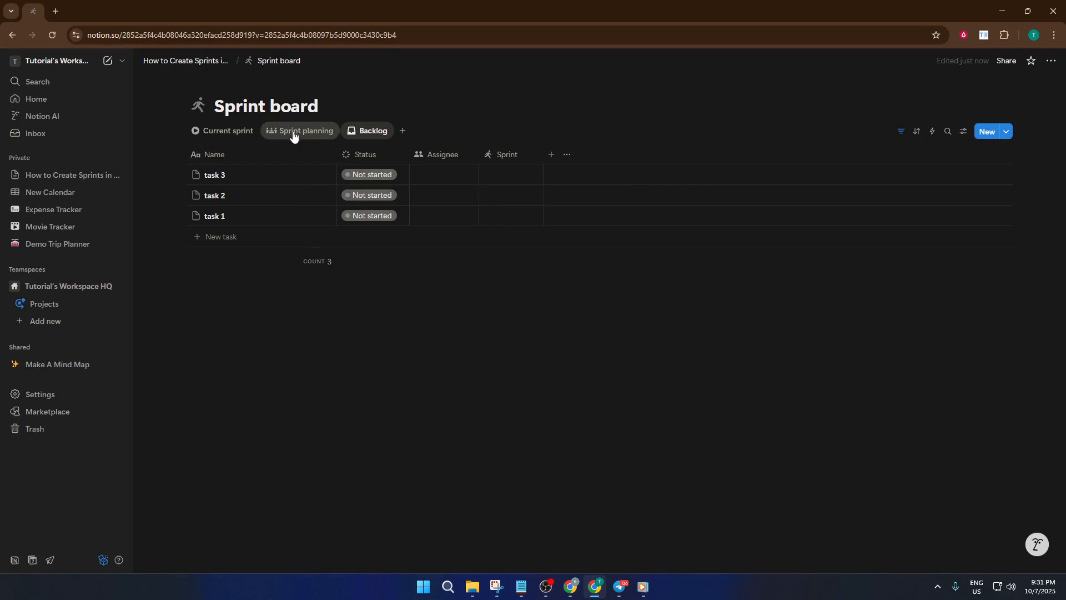
click(251, 129)
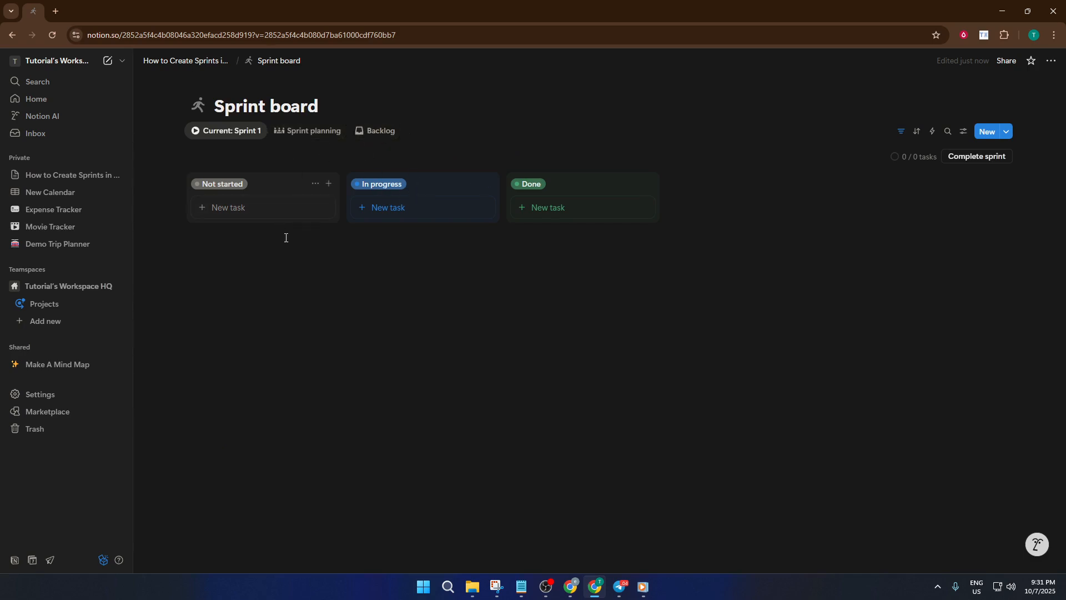
click(248, 213)
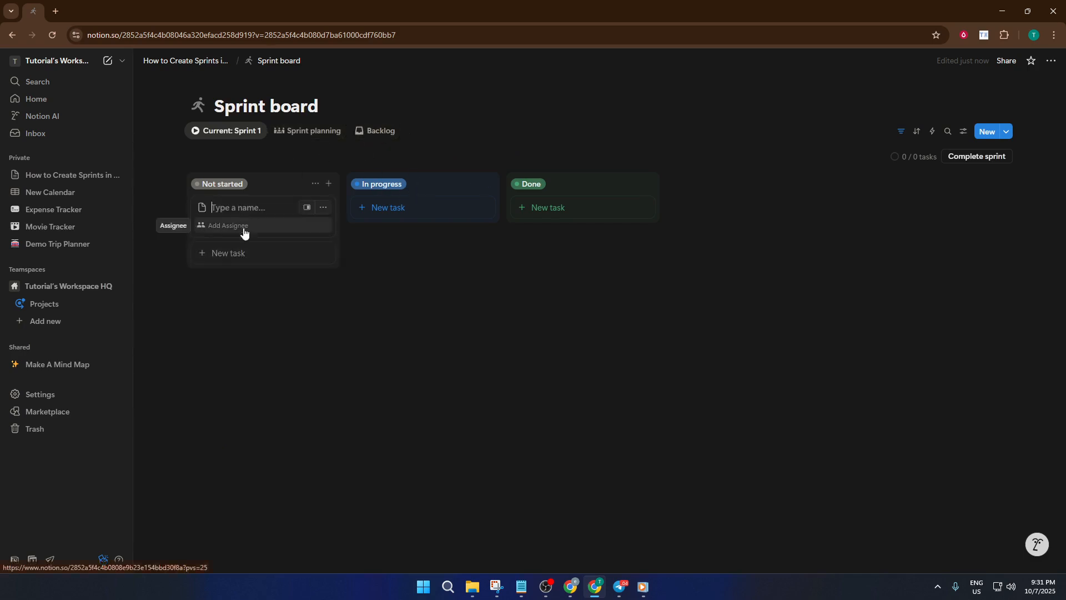
click(387, 266)
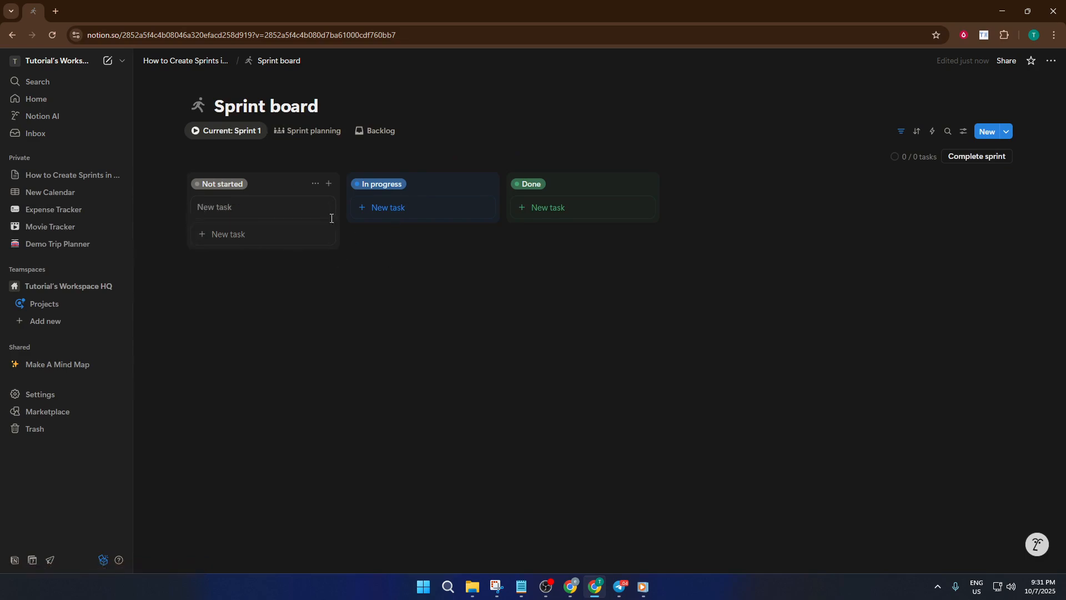
click(299, 132)
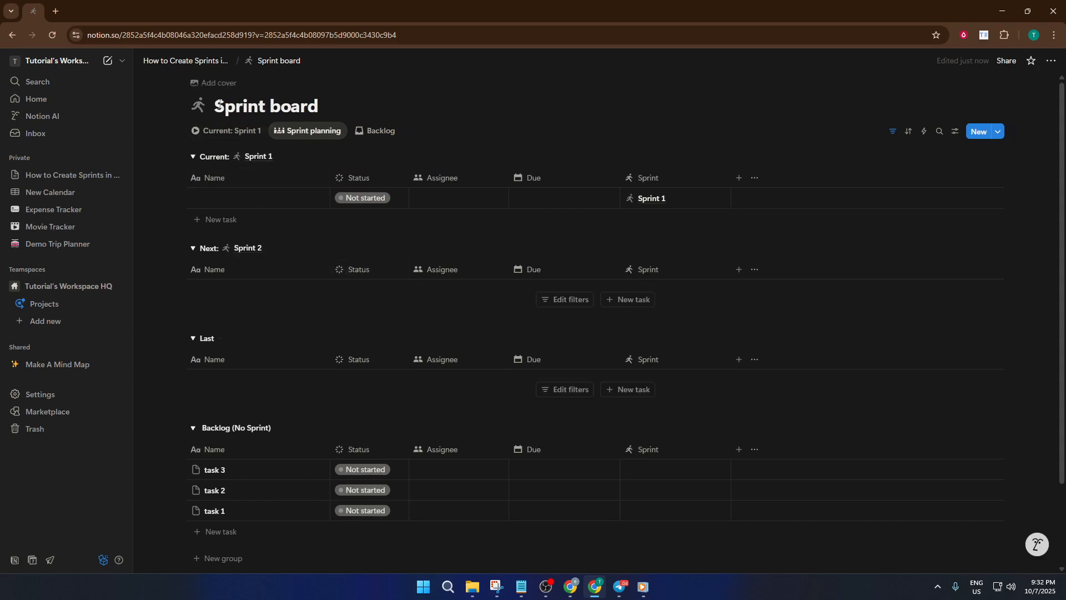
Return to the main page and set the status of task 1, task 2, task 3 and the unnamed task to Done
click(202, 68)
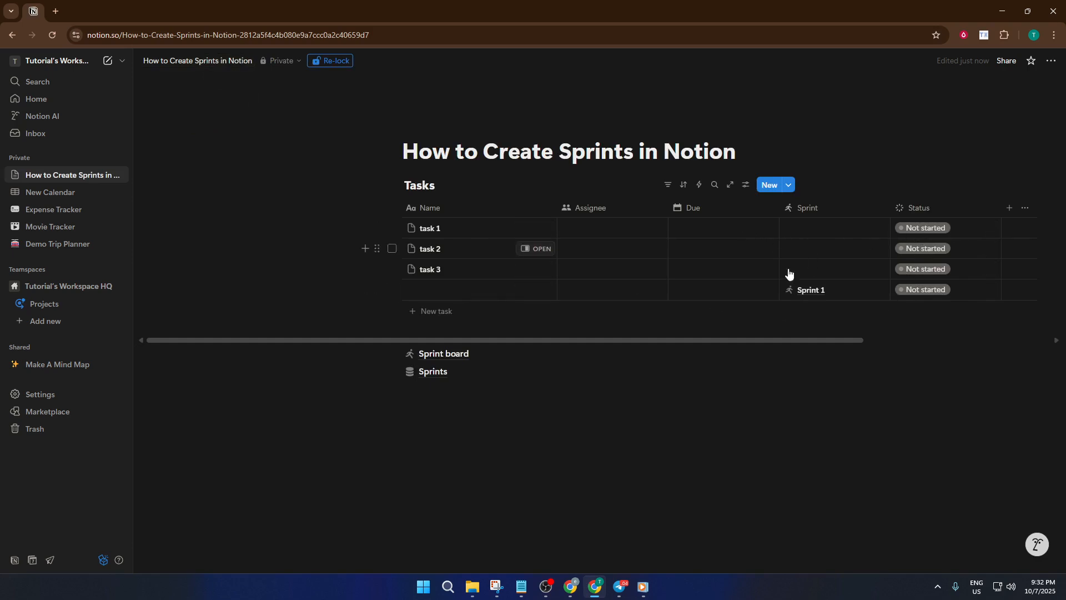
click(926, 227)
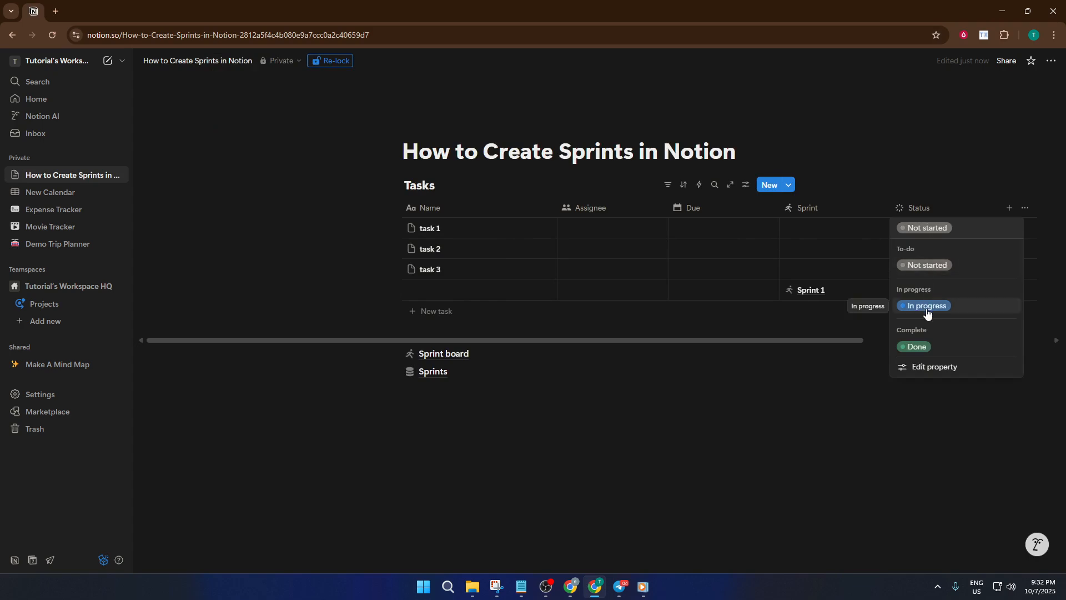
click(915, 347)
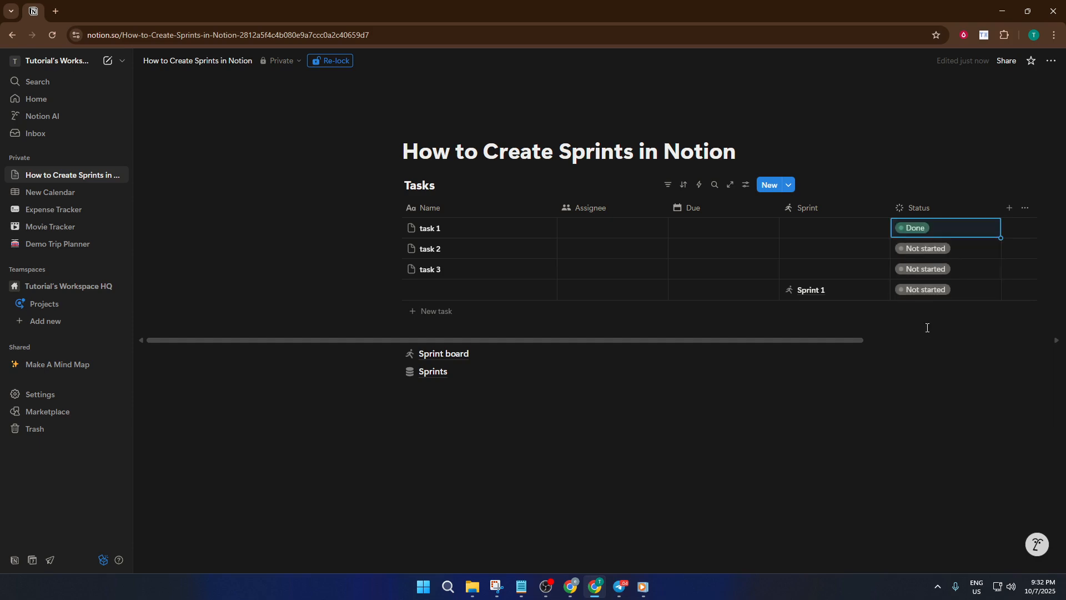
click(933, 258)
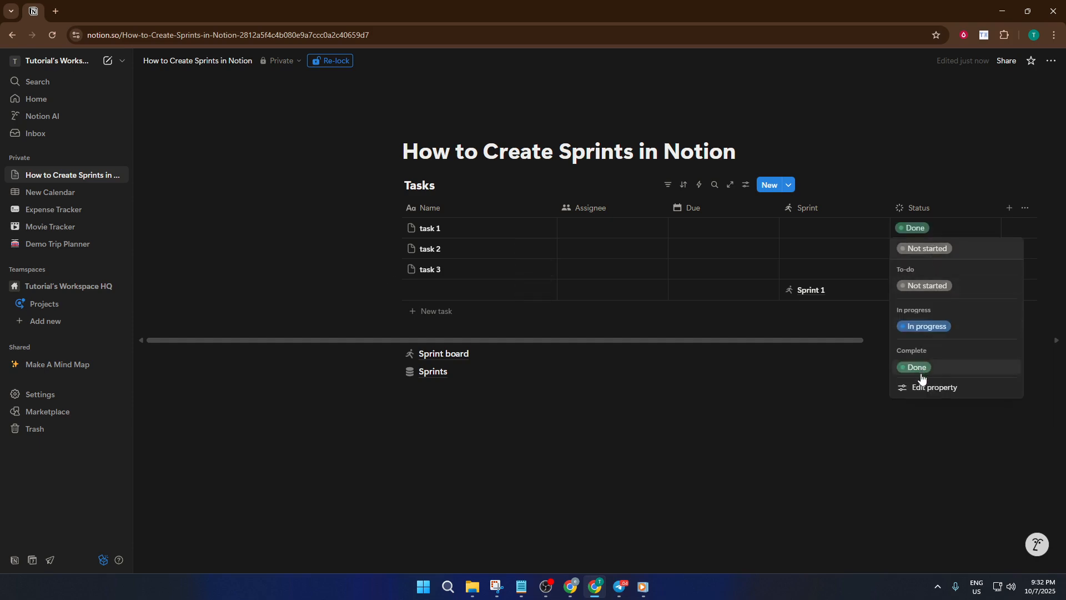
click(921, 368)
click(932, 269)
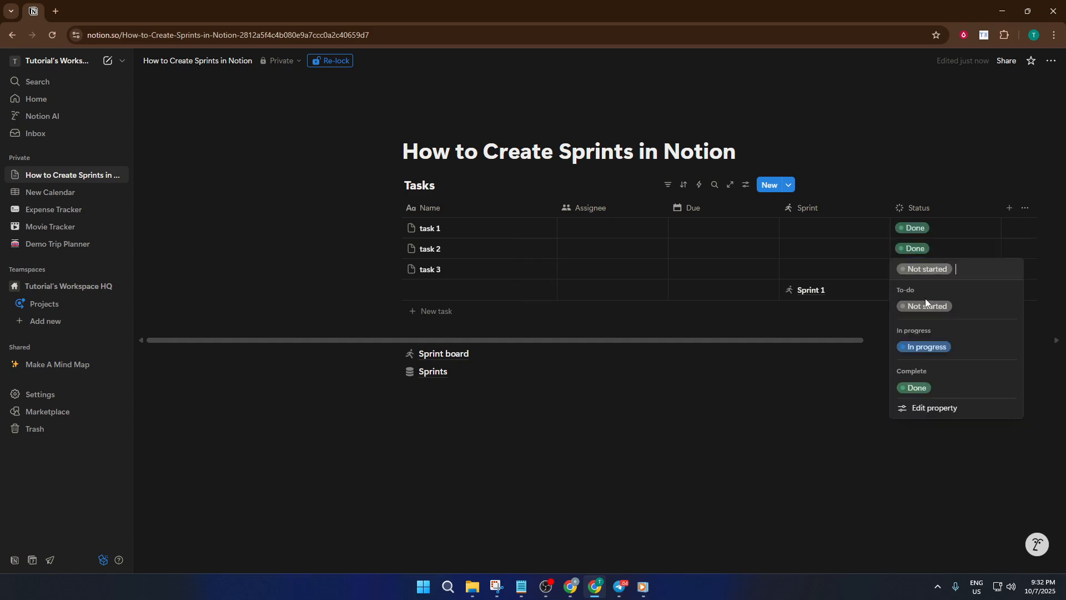
click(922, 387)
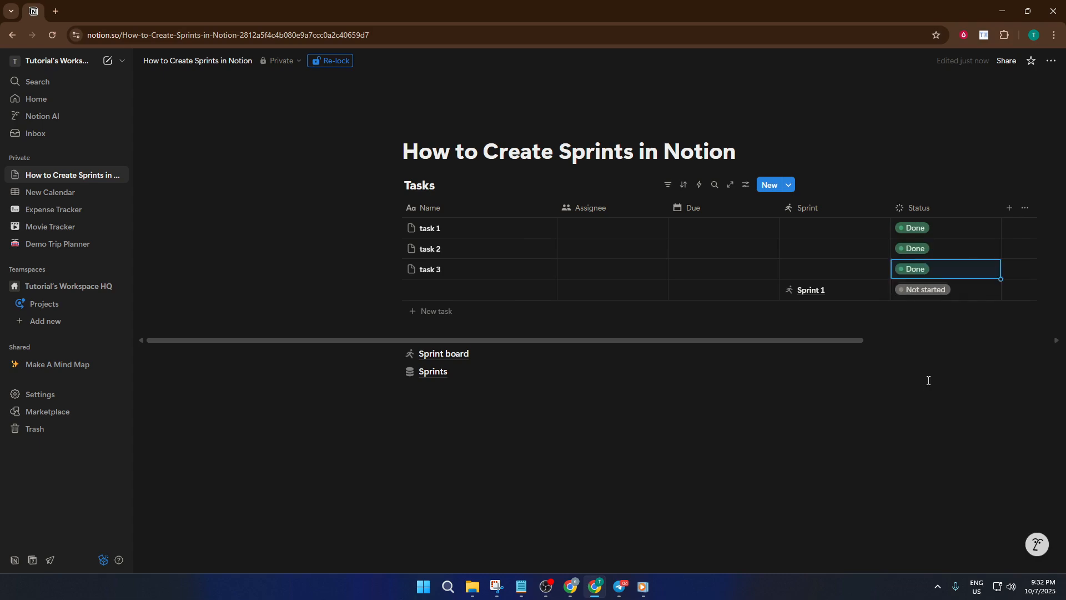
click(923, 294)
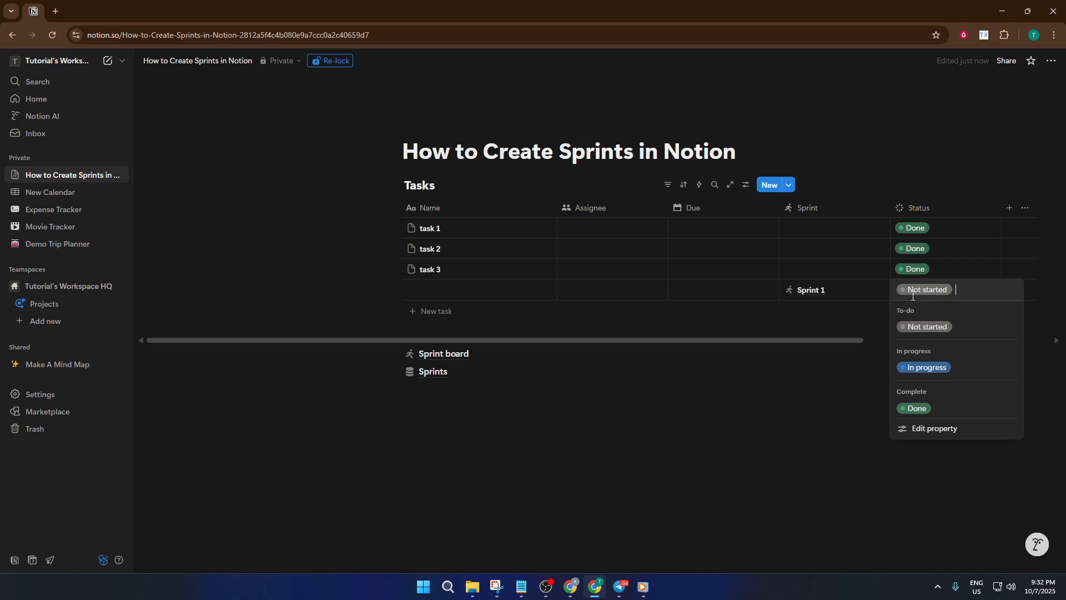
click(916, 408)
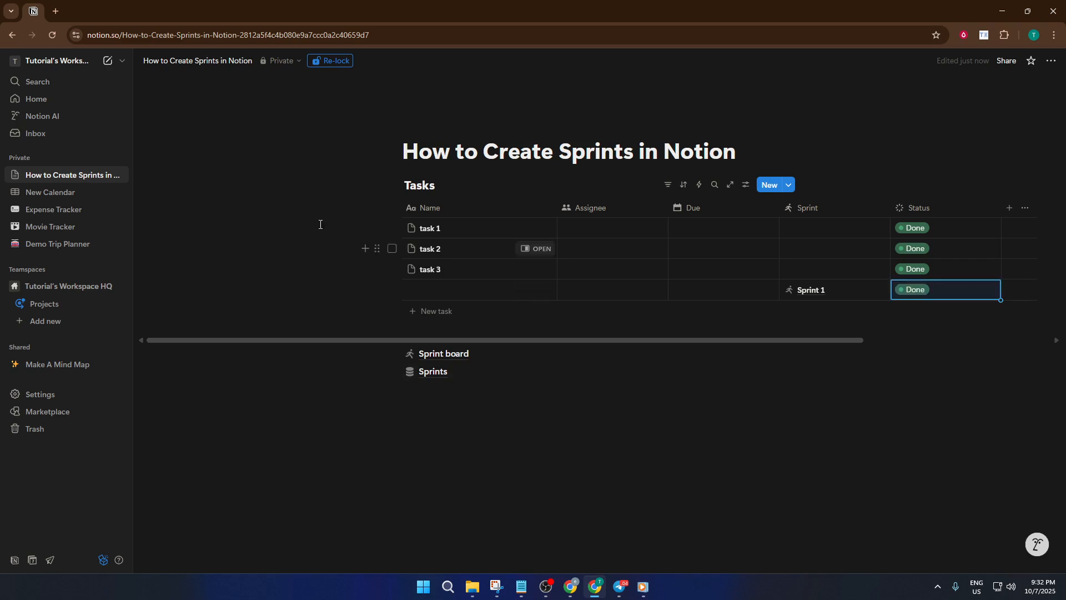
Open the completion summary for Sprint 1 from the Sprint board's current sprint view
click(439, 354)
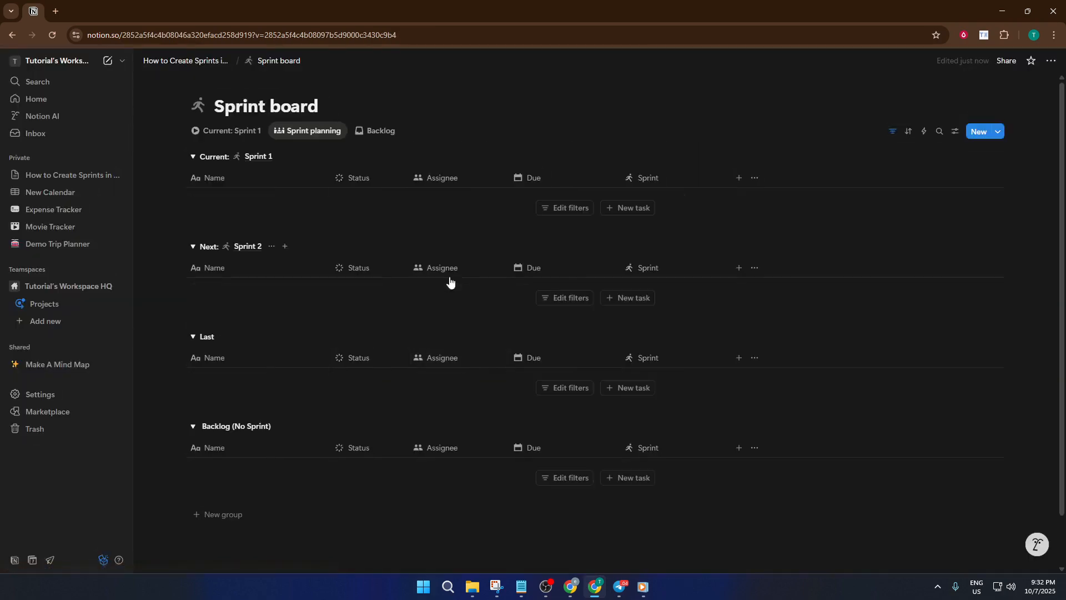
click(232, 134)
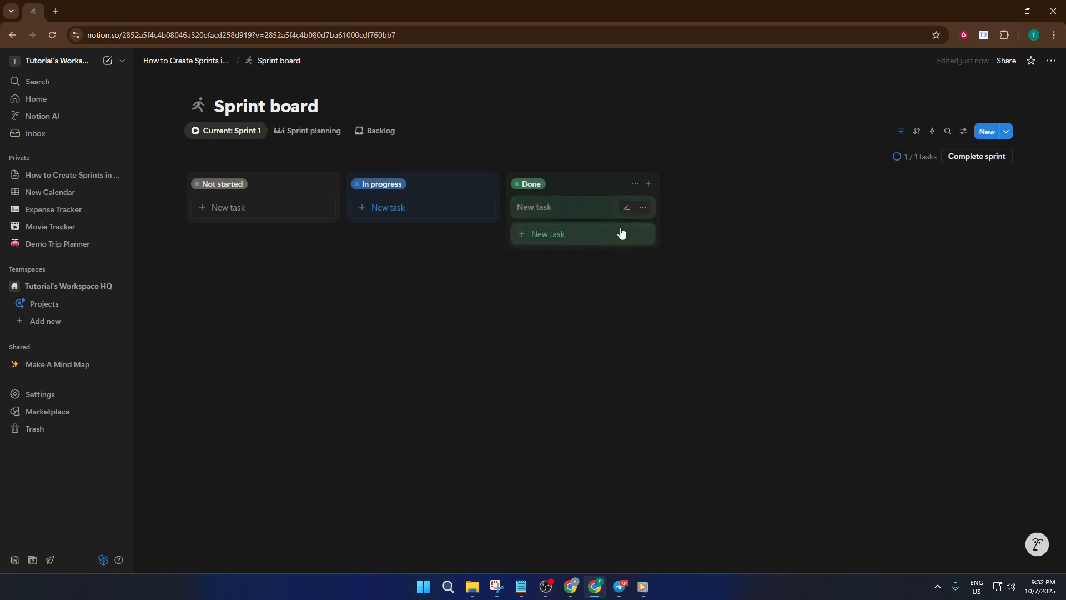
click(980, 158)
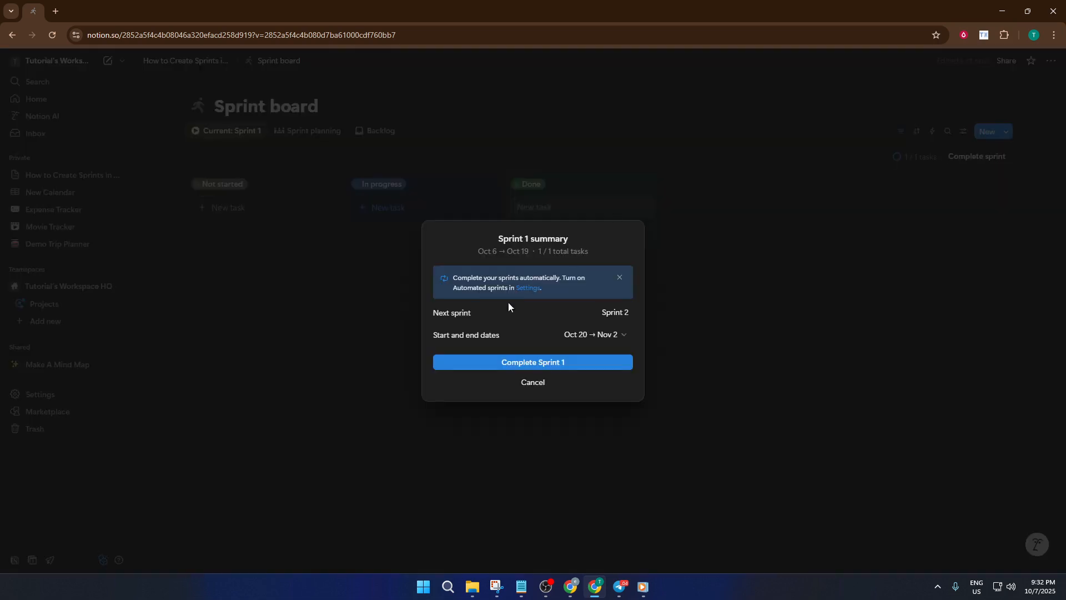